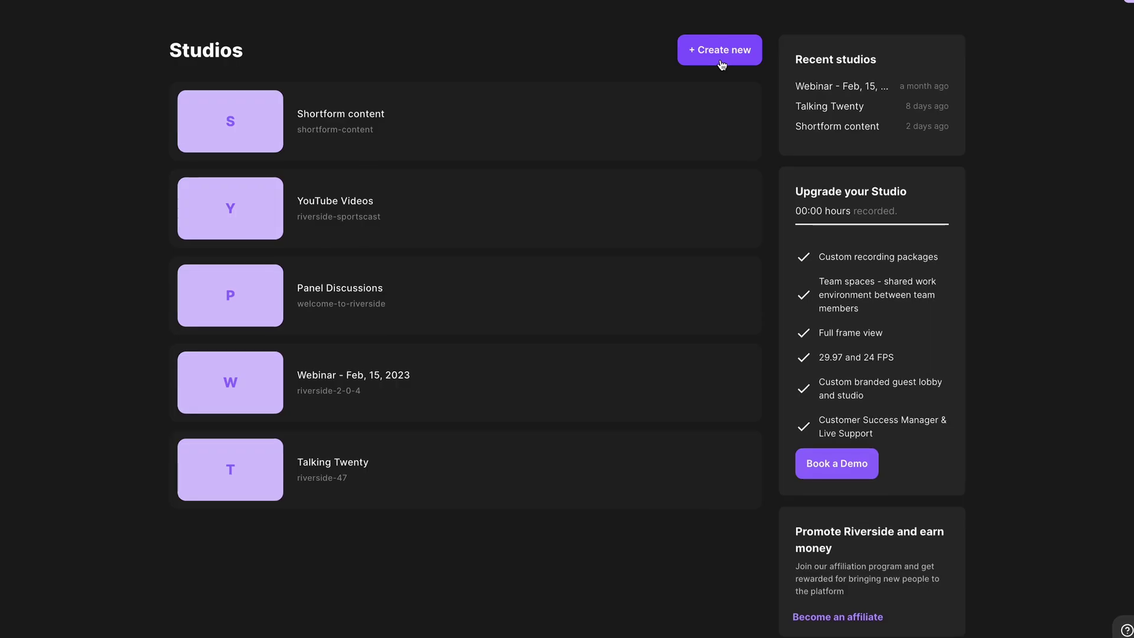
# Step: Create a studio named 'BarHigh Media Podcast' recording Audio & Video, and continue setup
pyautogui.click(722, 53)
pyautogui.click(755, 127)
pyautogui.write('BarHigh Media Podcast')
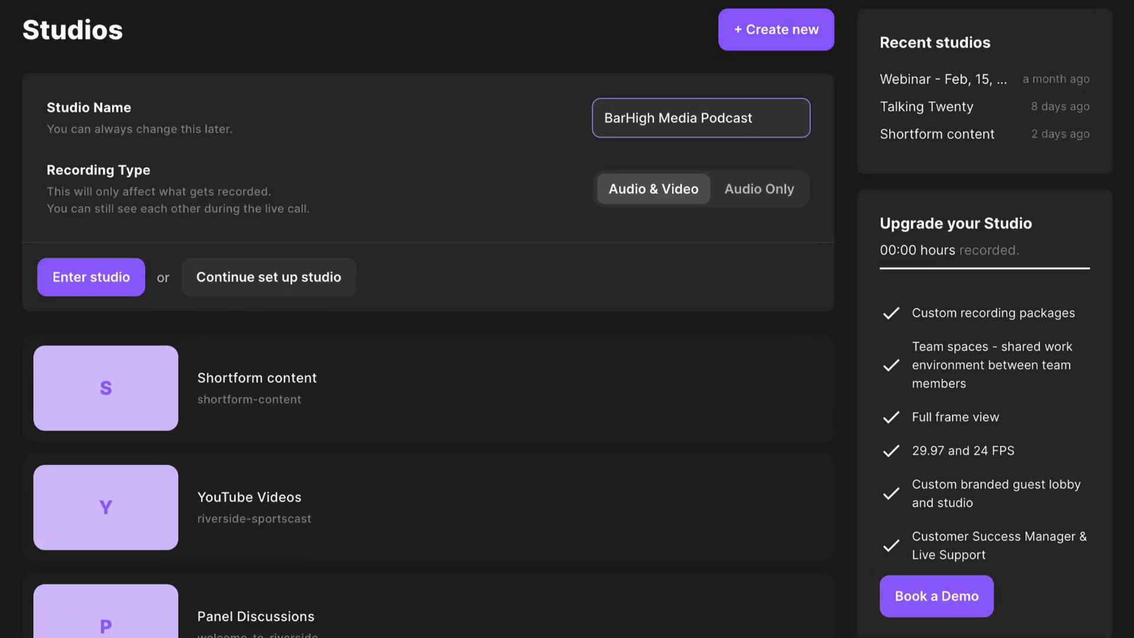
pyautogui.click(762, 199)
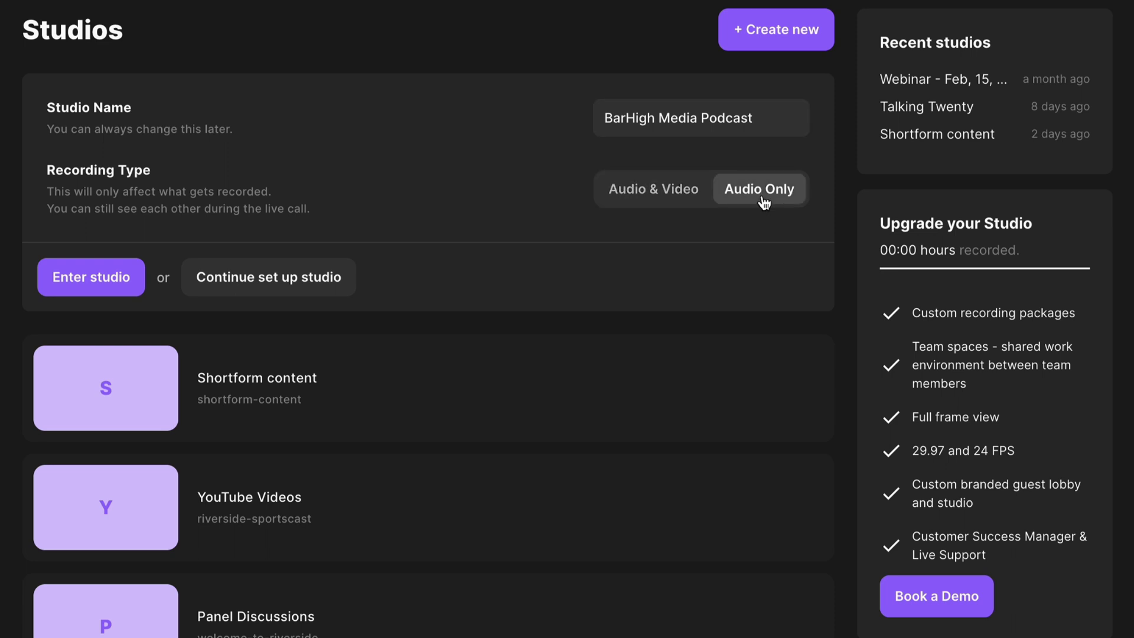
pyautogui.click(665, 201)
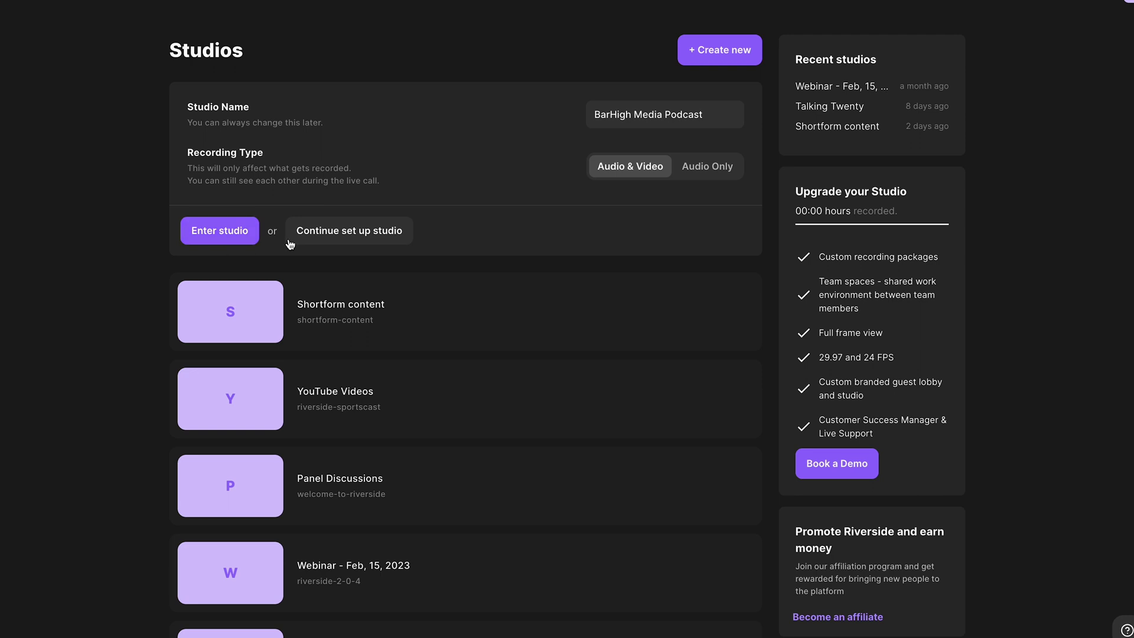
pyautogui.click(342, 240)
pyautogui.scroll(-2, 342, 239)
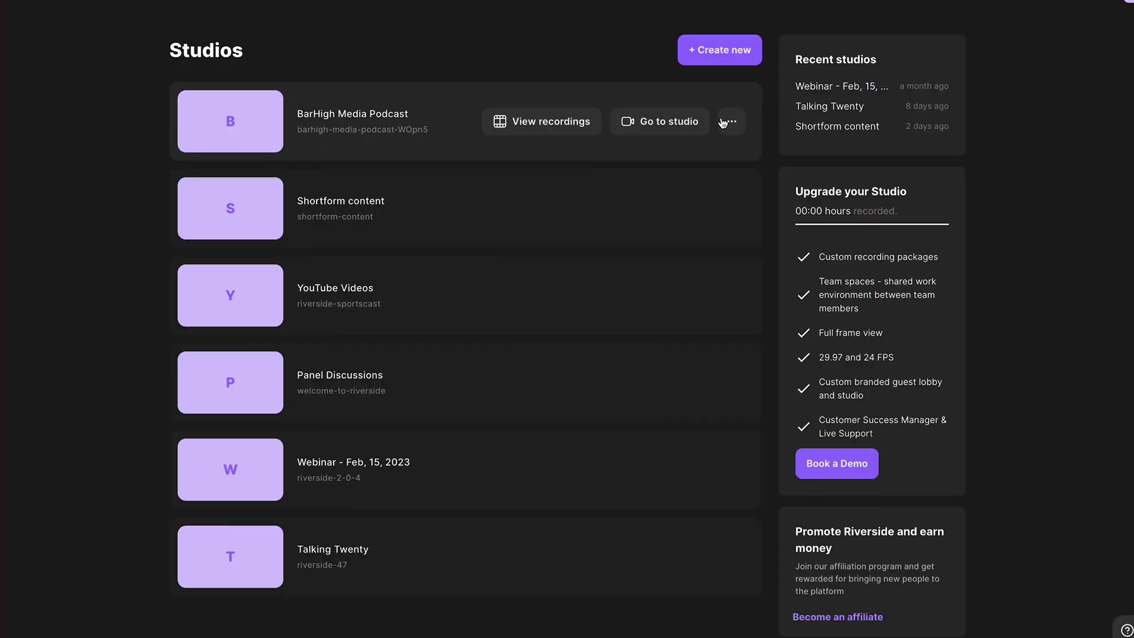
# Step: Invite a guest by e-mail with the Guest role, then enter the studio's join lobby
pyautogui.click(724, 123)
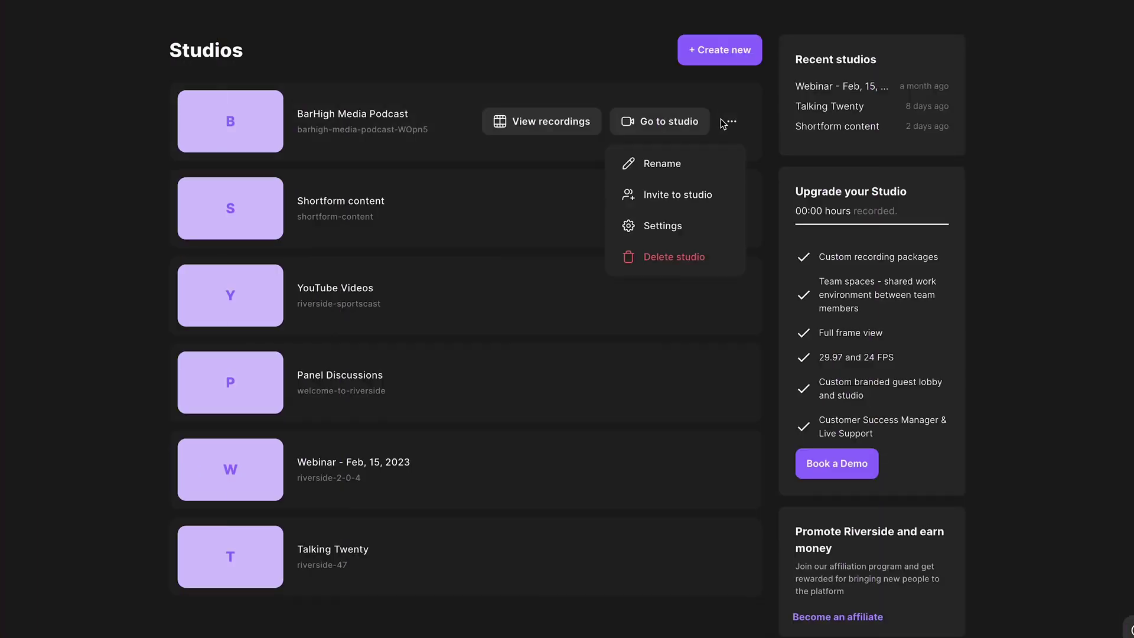
pyautogui.click(723, 206)
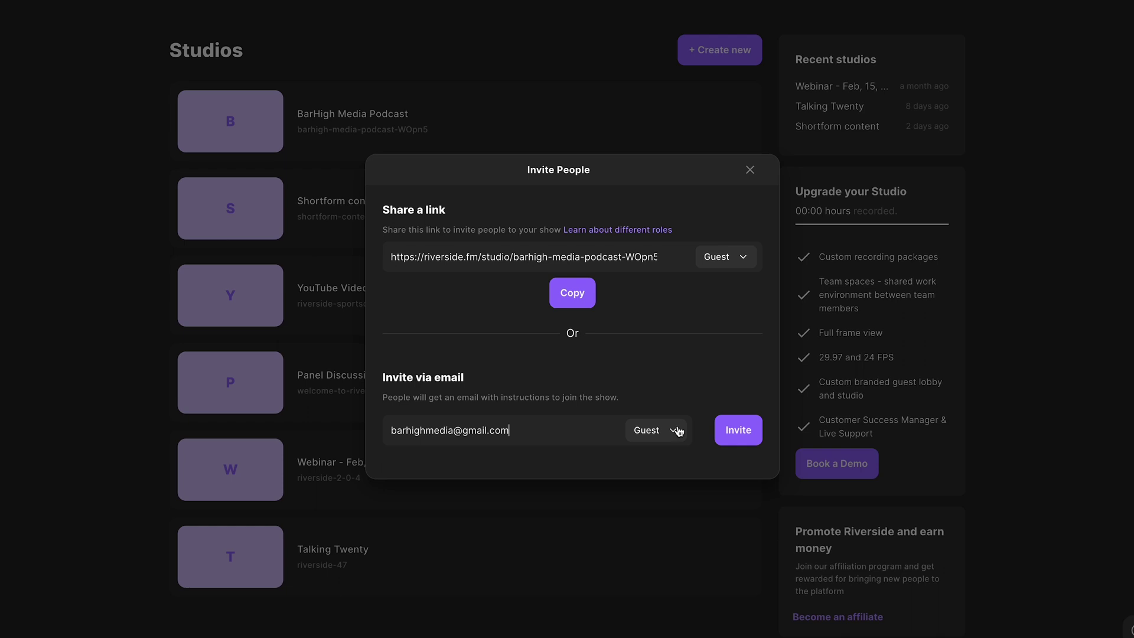
pyautogui.click(678, 430)
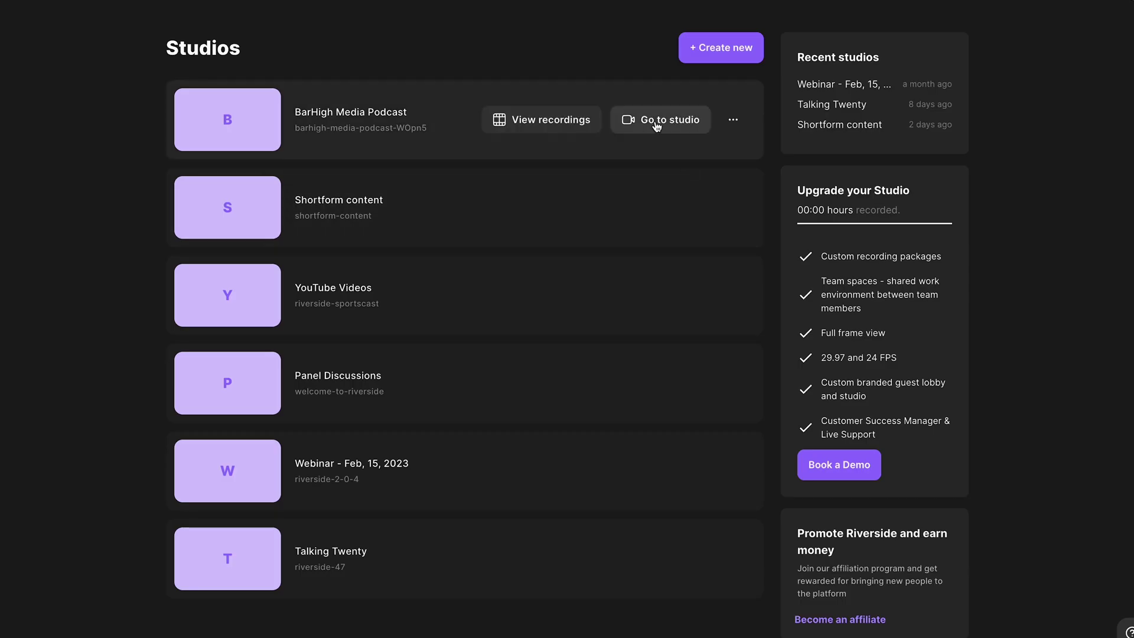
pyautogui.click(657, 122)
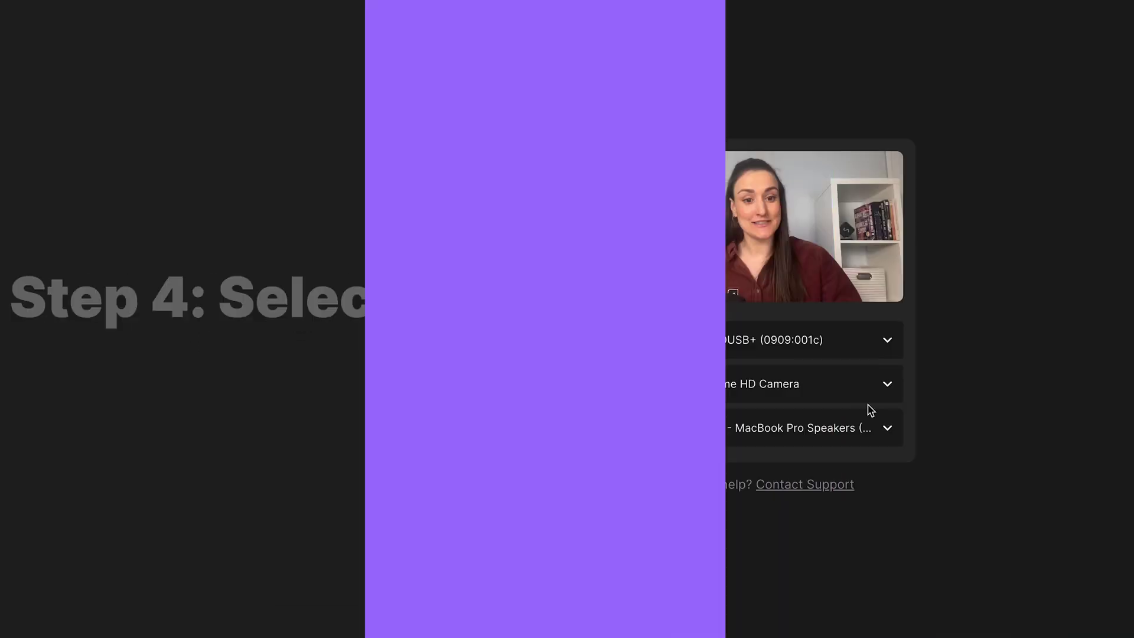
# Step: Select the ZV-E10 camera, confirm headphones are in use, and join BarHigh Media Podcast
pyautogui.click(863, 399)
pyautogui.click(823, 461)
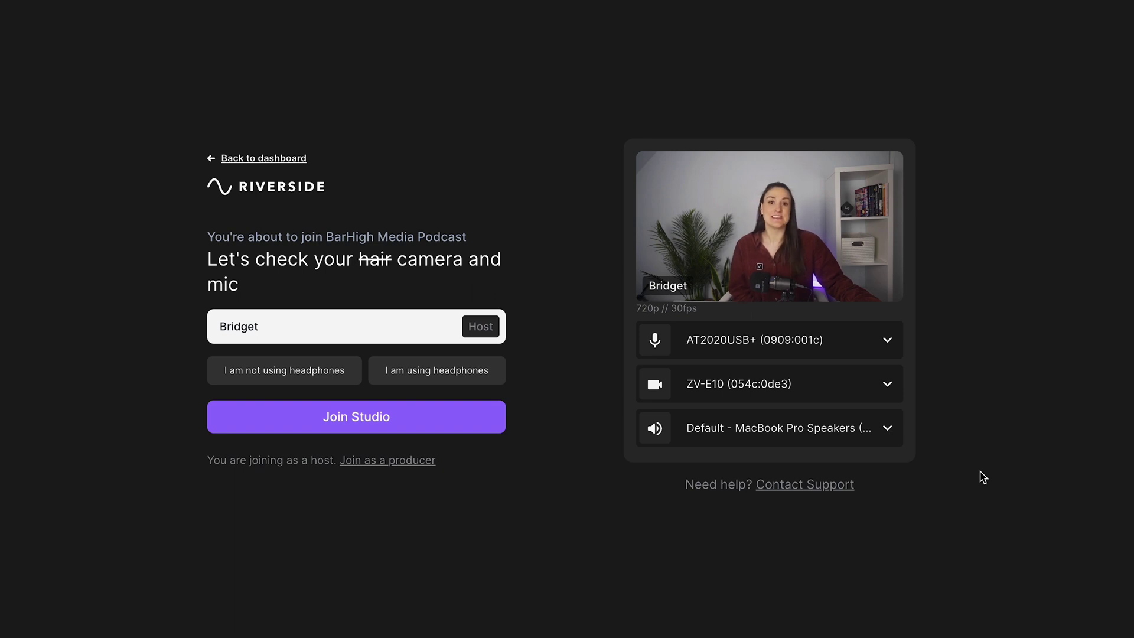
pyautogui.click(274, 382)
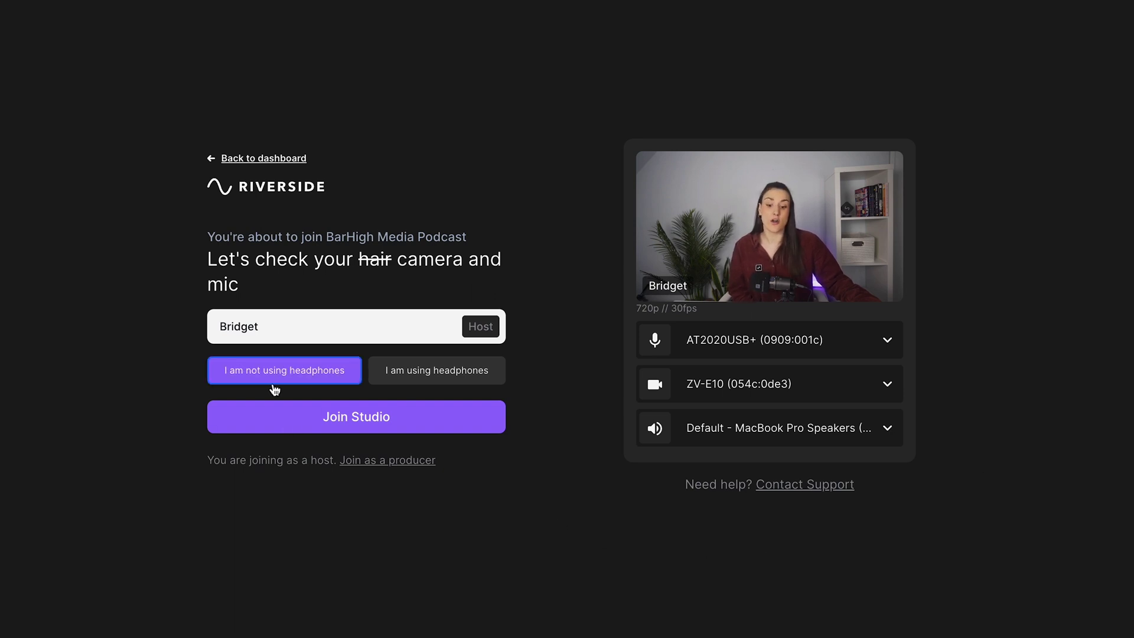
pyautogui.click(462, 382)
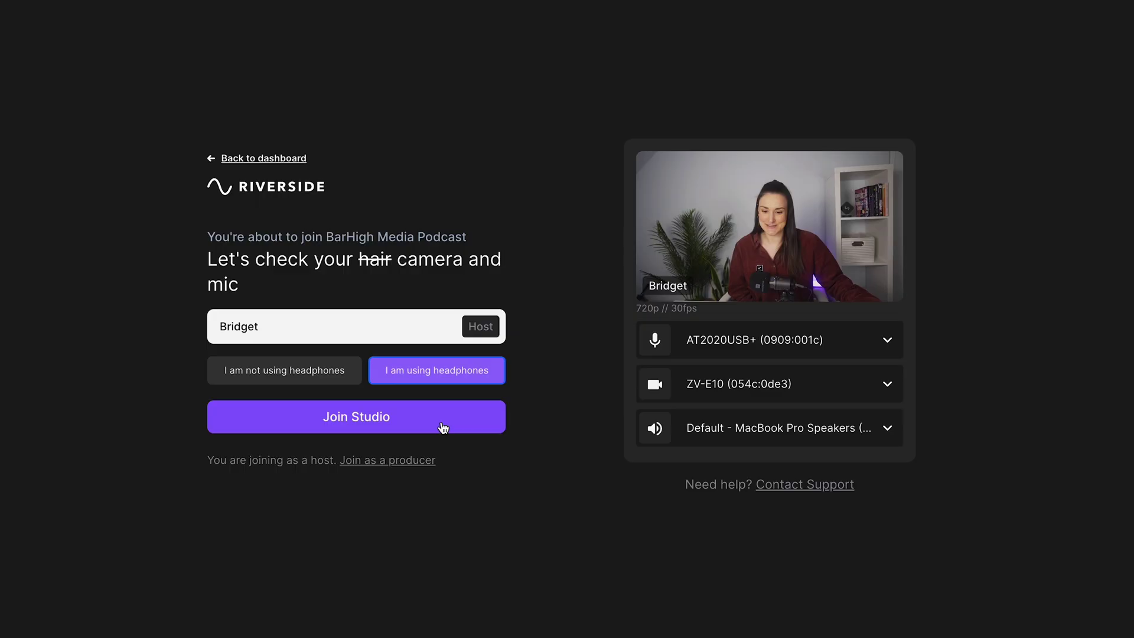
pyautogui.click(443, 428)
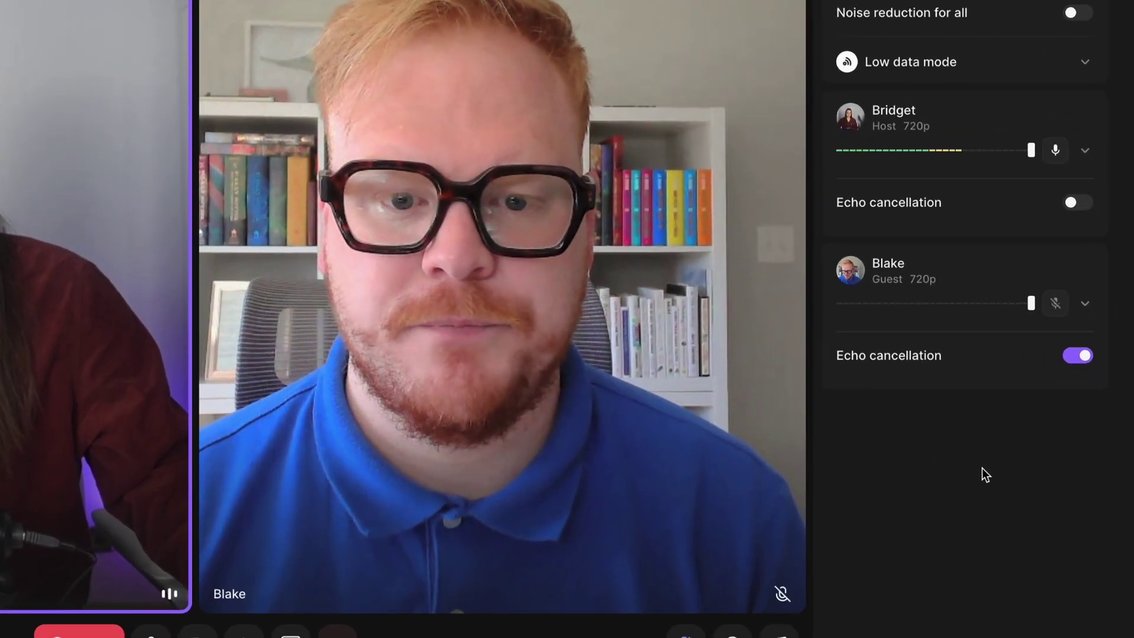
# Step: Check the host's device details in the People panel and start recording Podcast Episode 1
pyautogui.click(1085, 151)
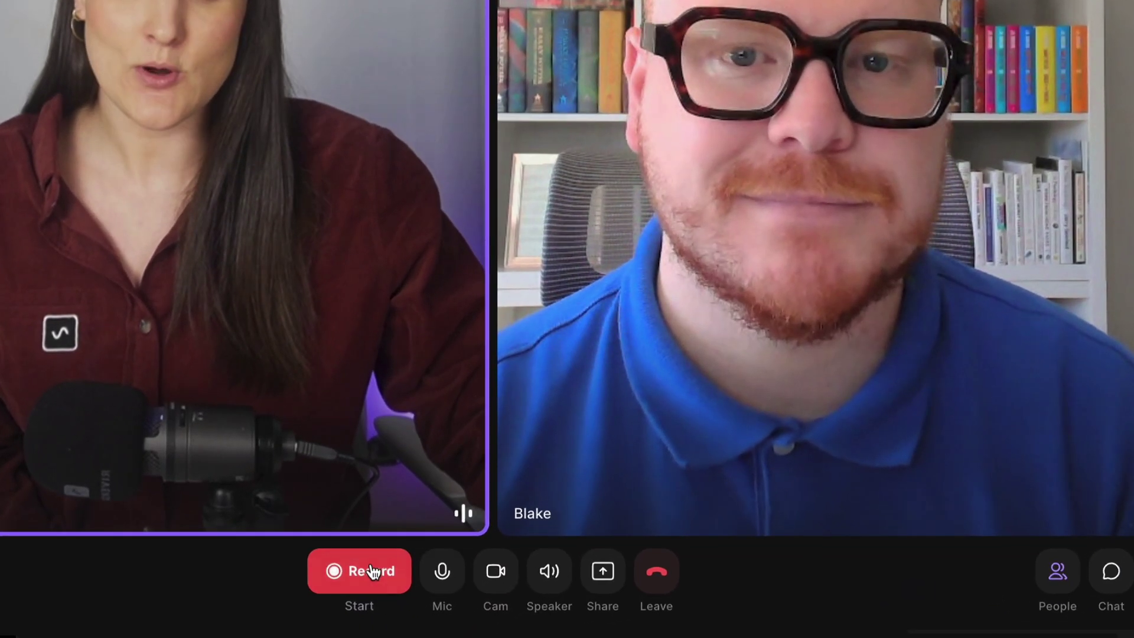
pyautogui.click(385, 601)
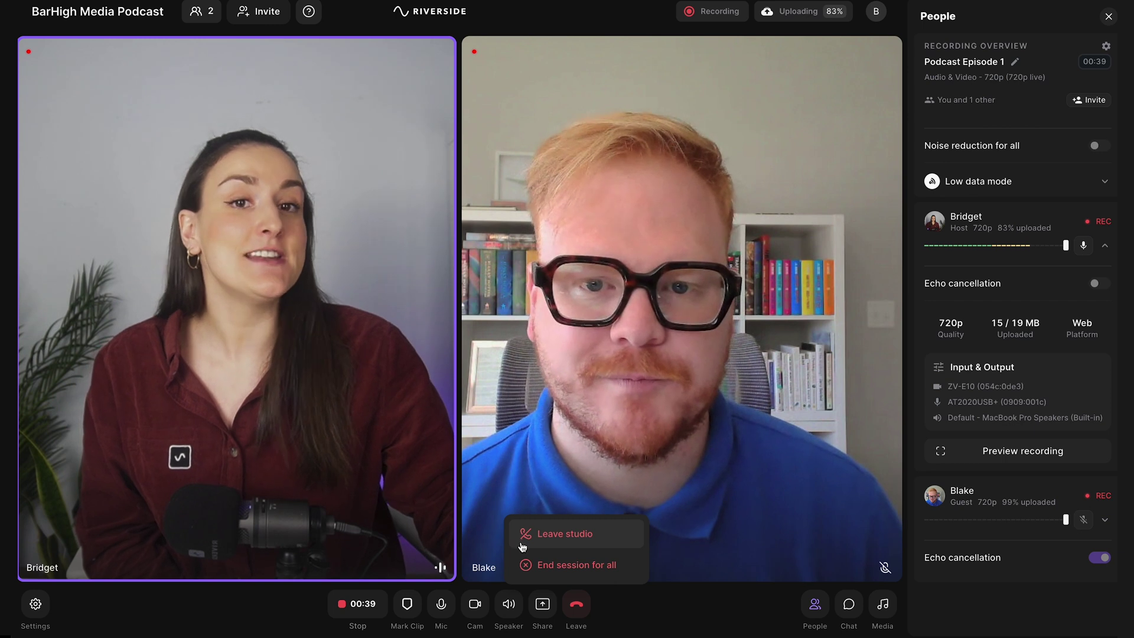
# Step: Screen-share the 'Episode 2: Vlogging 101' Chrome tab, then view the episode's recordings
pyautogui.click(542, 604)
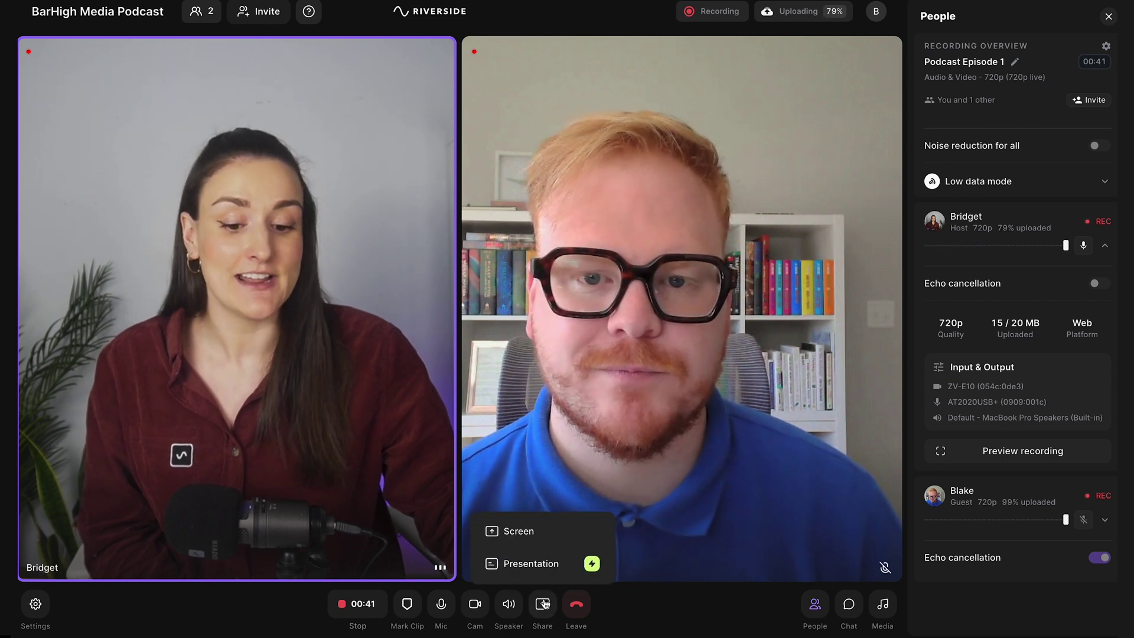
pyautogui.click(537, 544)
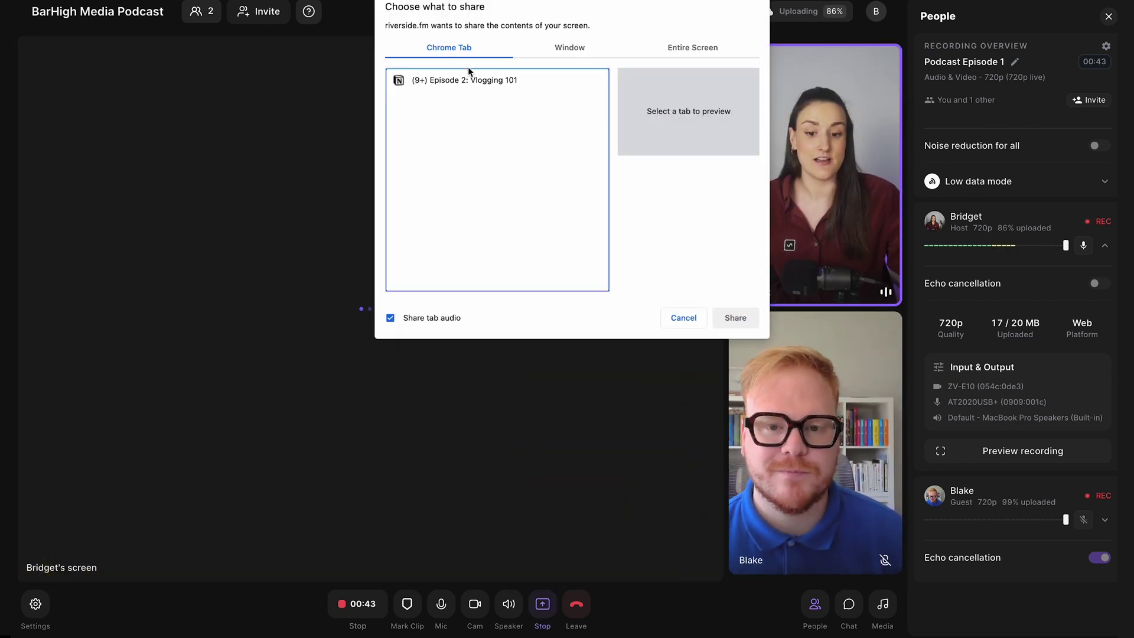
pyautogui.click(480, 85)
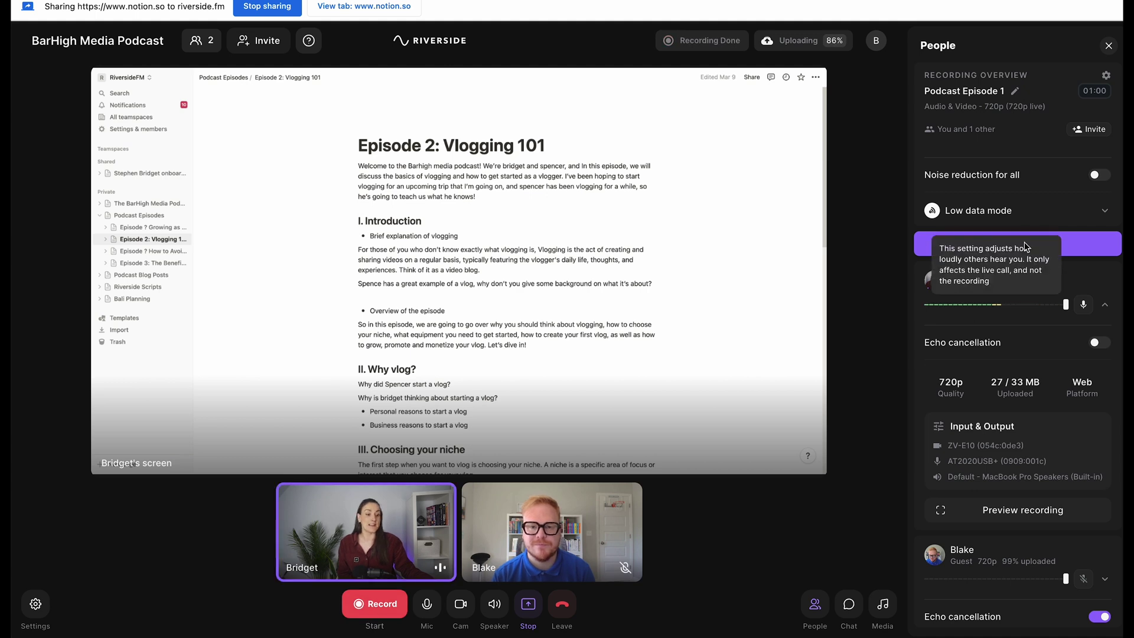
pyautogui.click(1088, 253)
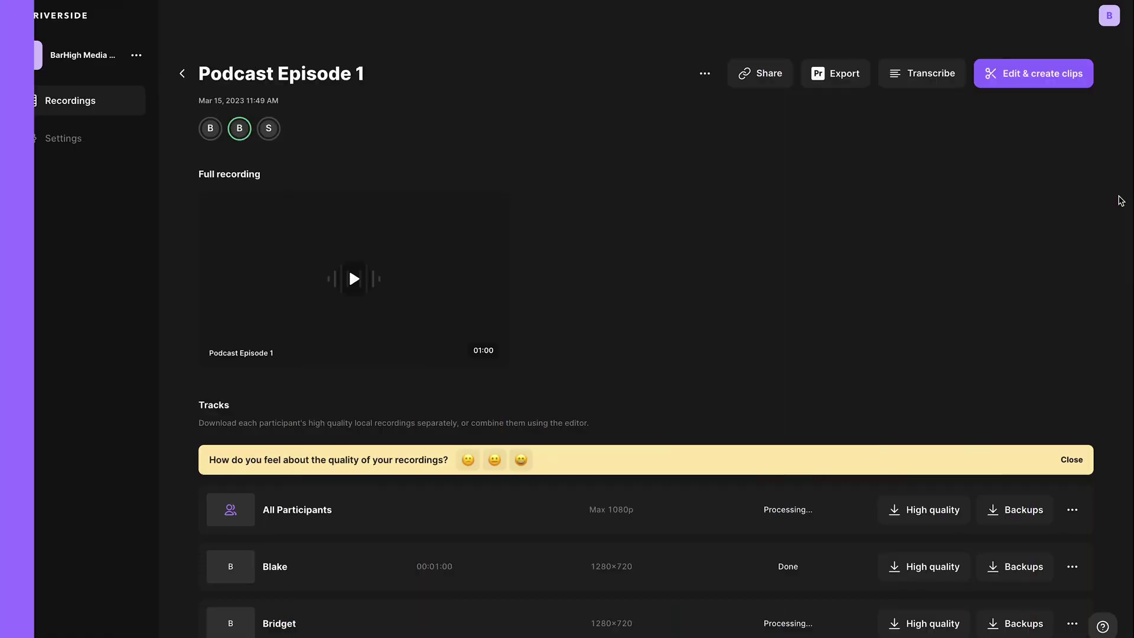
# Step: Copy the Podcast Episode 1 recording link and begin creating a clip from it
pyautogui.click(744, 76)
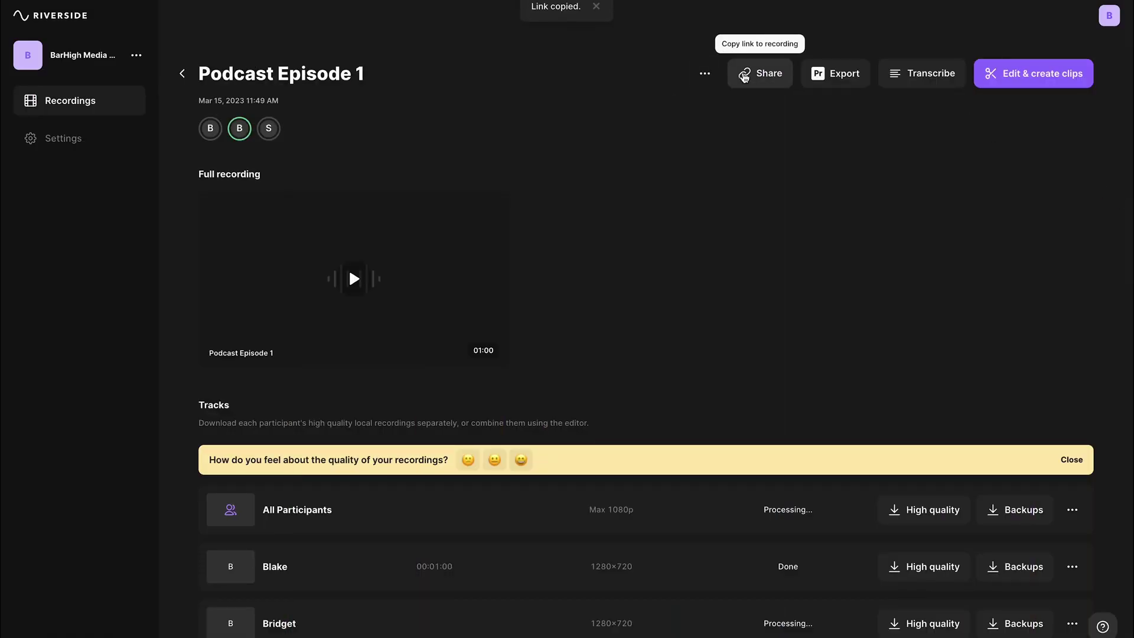
pyautogui.scroll(-3, 744, 76)
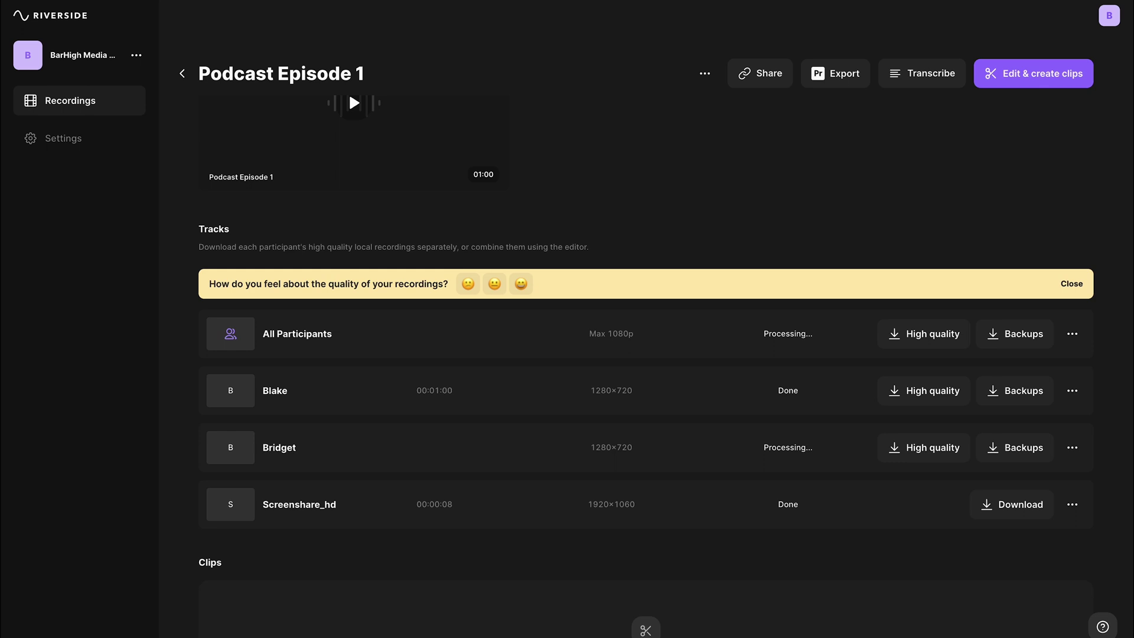
pyautogui.click(1033, 75)
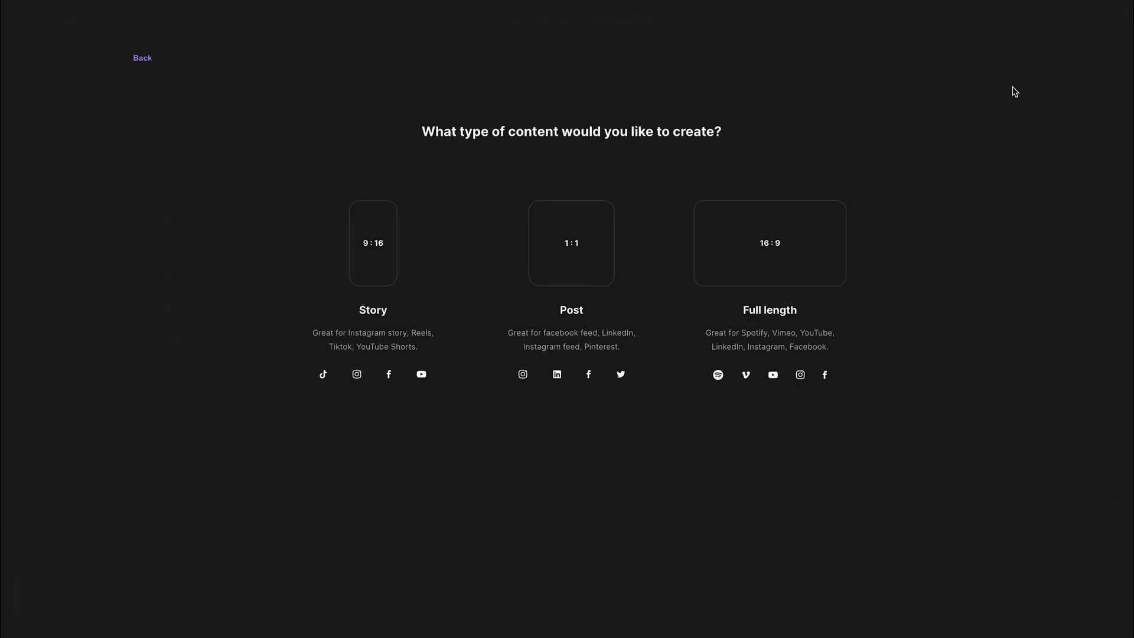
# Step: Make a full-length clip, trim its end to 00:58.311, and resize it to 9:16
pyautogui.click(780, 277)
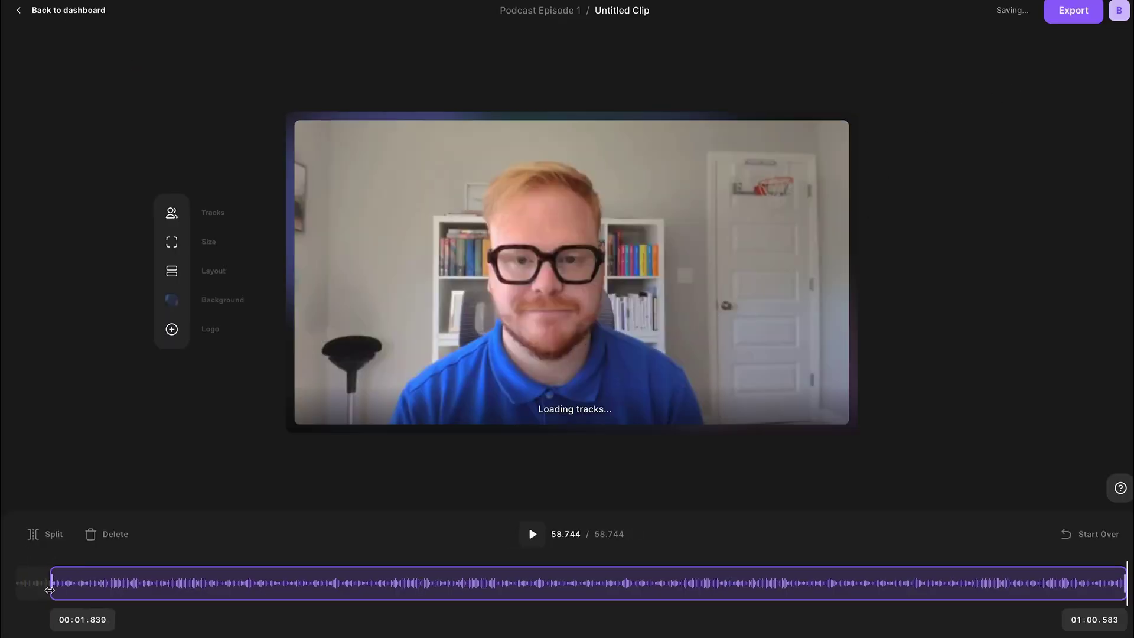
pyautogui.click(1096, 582)
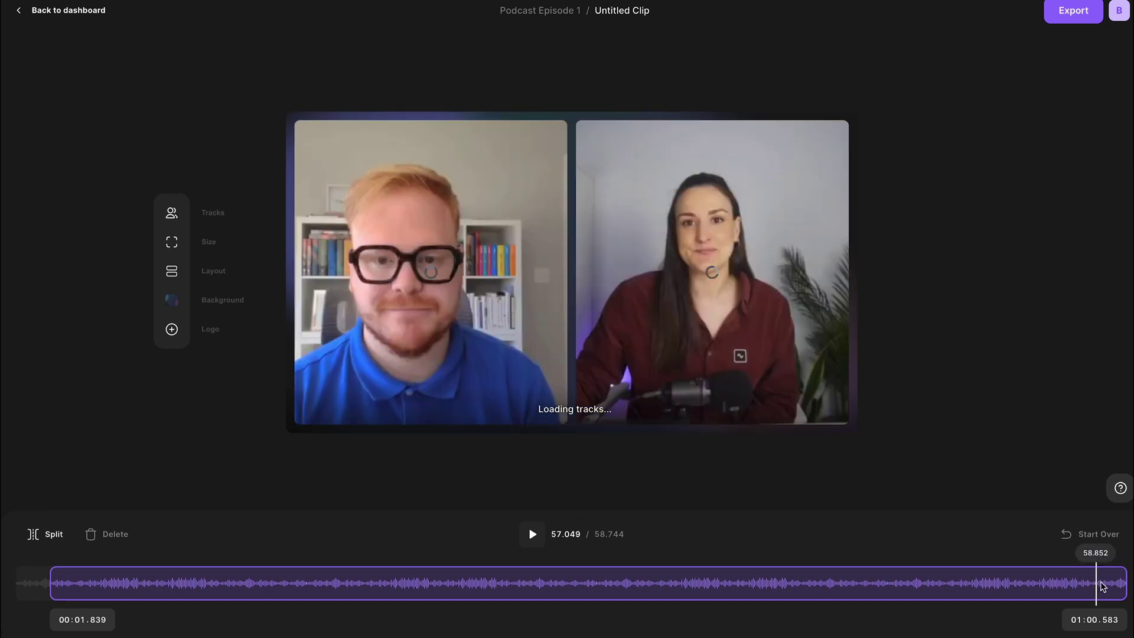
pyautogui.moveTo(1124, 581); pyautogui.dragTo(1086, 582)
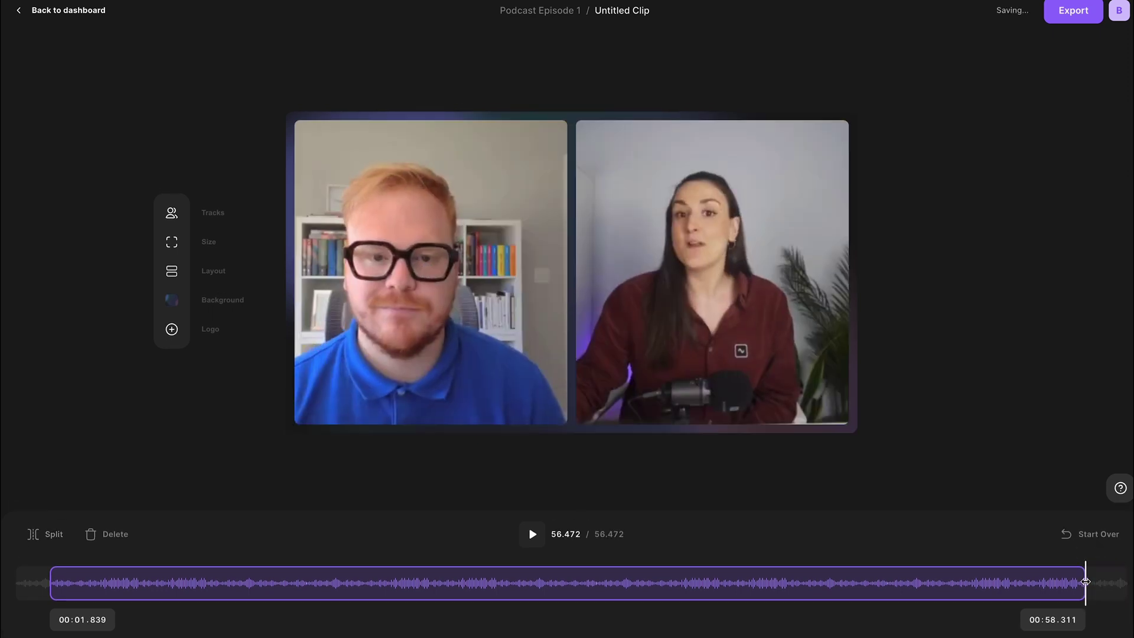
pyautogui.click(217, 248)
pyautogui.click(225, 246)
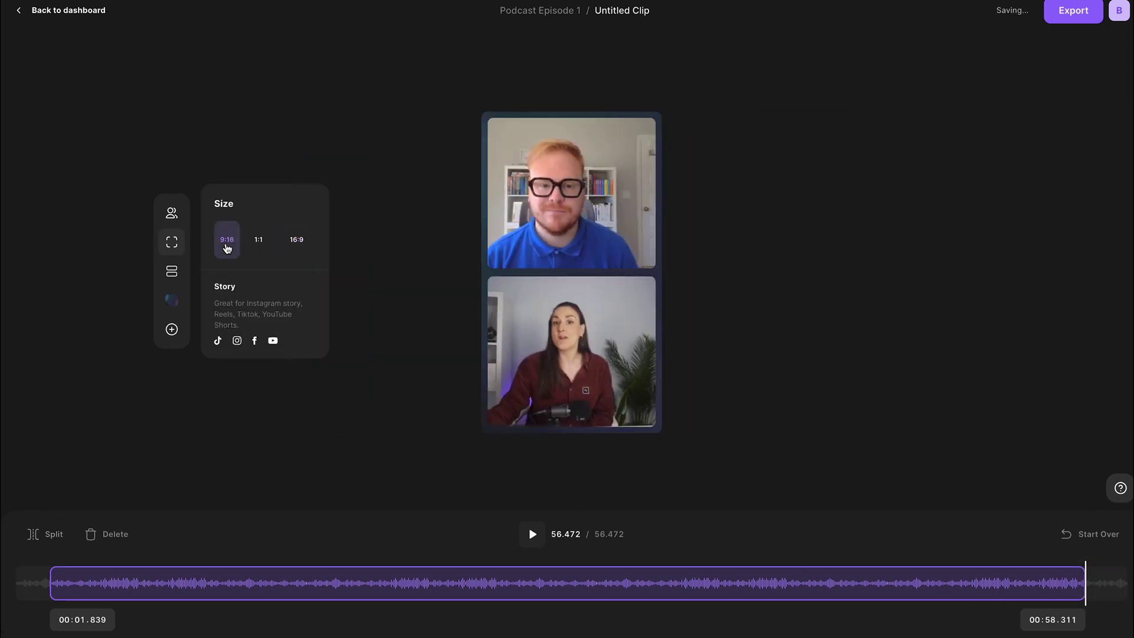